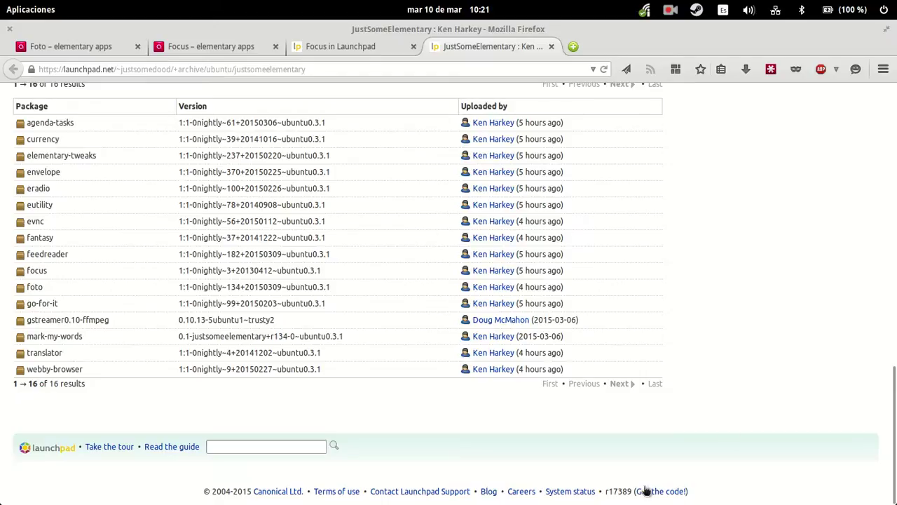
# - Glance at the Focus elementary apps page, then return to the JustSomeElementary package list
pyautogui.click(214, 46)
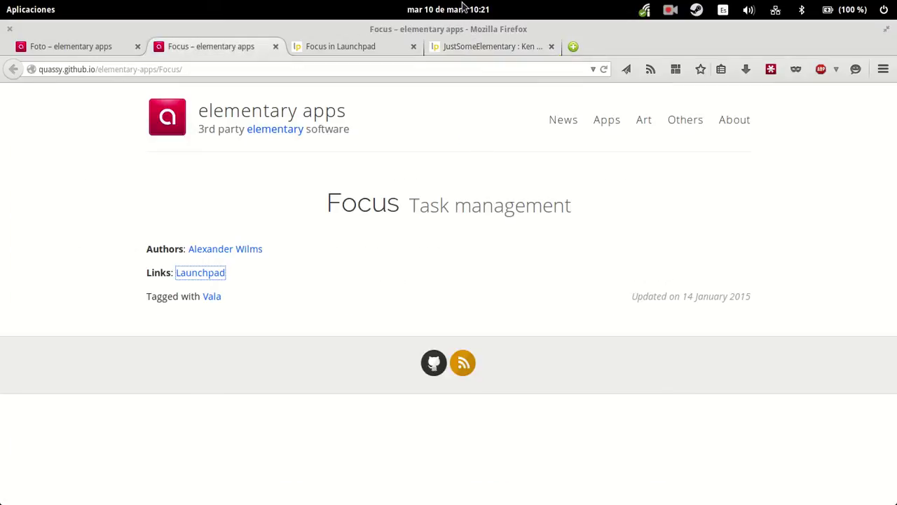
pyautogui.click(480, 46)
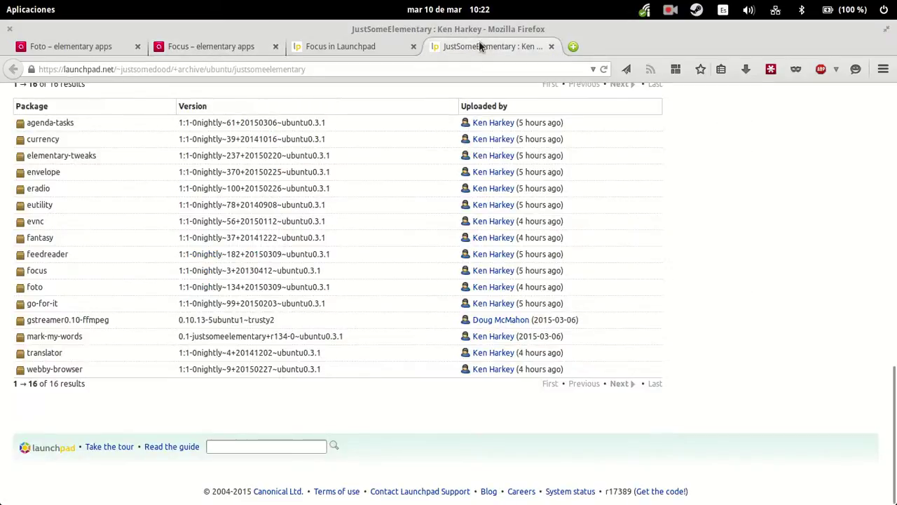
# - Launch the Focus timer from the application search and move its window higher up
pyautogui.press('super')
pyautogui.write('f')
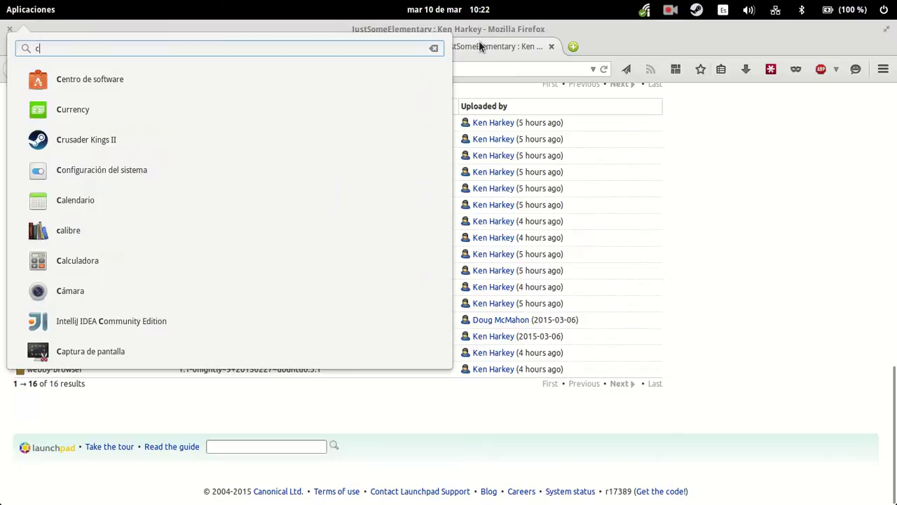
pyautogui.write('ocus')
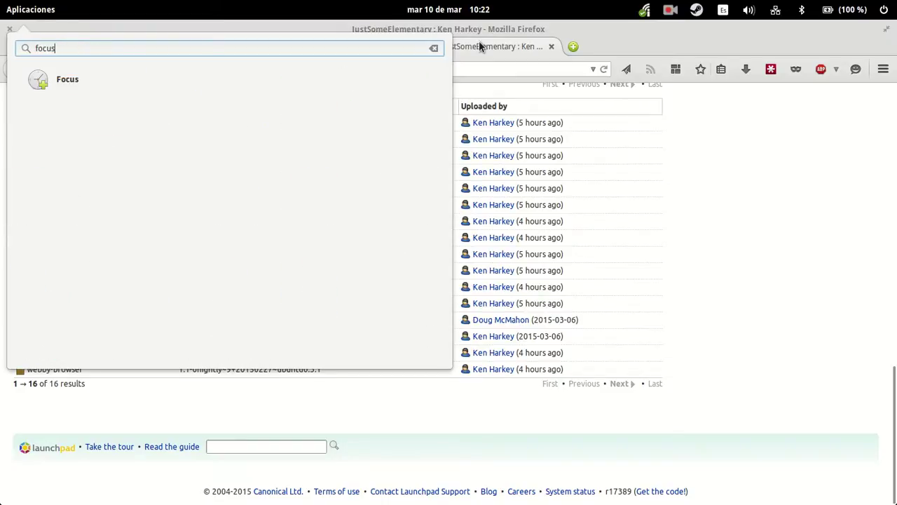
pyautogui.press('Return')
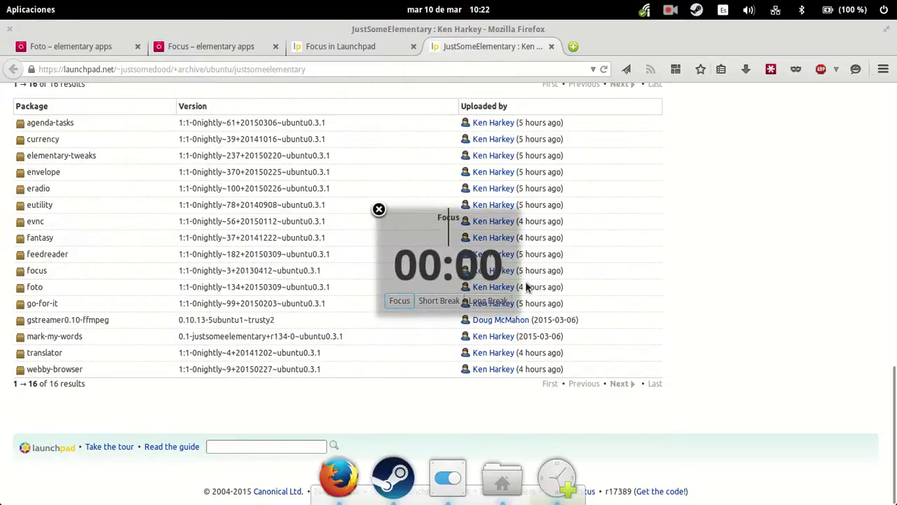
pyautogui.moveTo(413, 228); pyautogui.dragTo(355, 145)
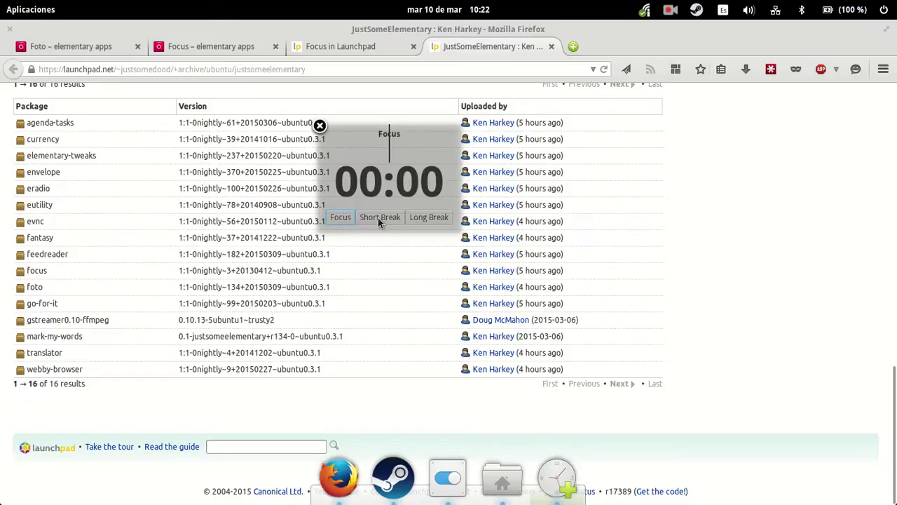
# - Try the Short Break, Long Break and Focus modes, settling on Short Break, and move the timer right
pyautogui.click(387, 217)
pyautogui.click(428, 217)
pyautogui.click(341, 219)
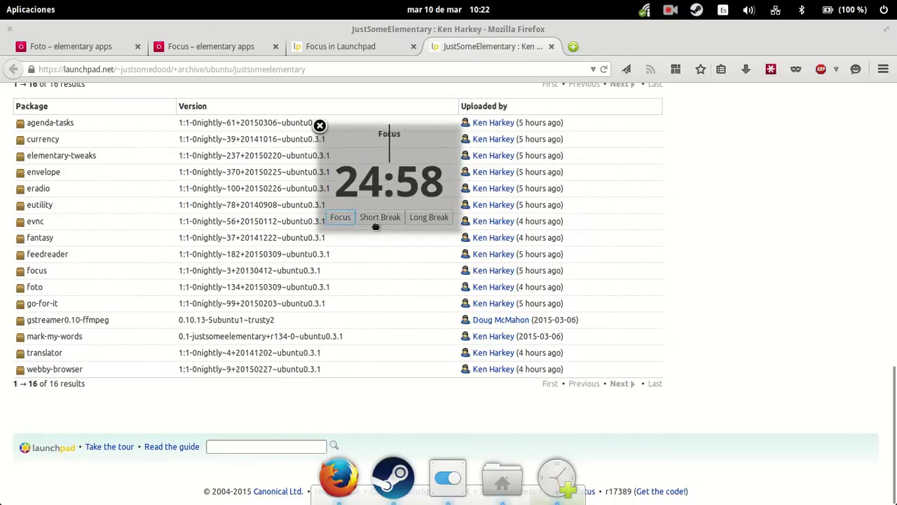
pyautogui.click(372, 221)
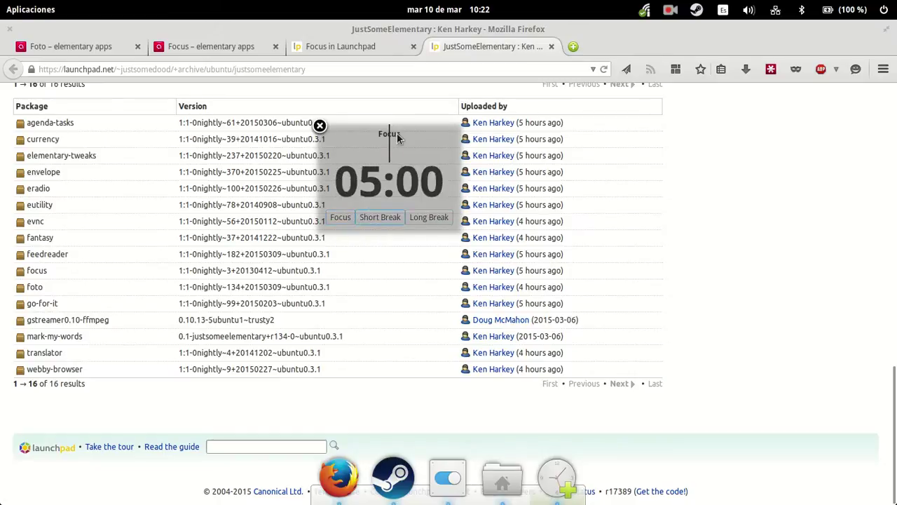
pyautogui.moveTo(397, 138); pyautogui.dragTo(732, 133)
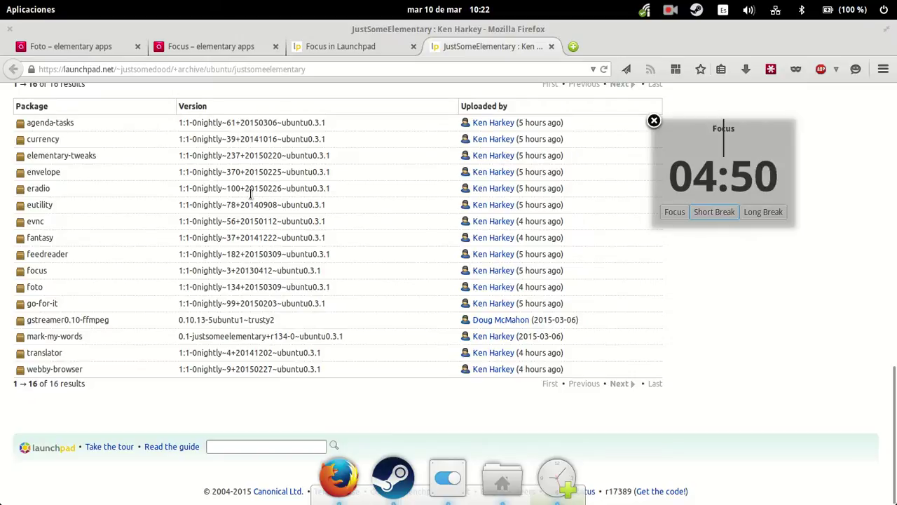
# - Launch the Fotos photo manager from the application search
pyautogui.press('super')
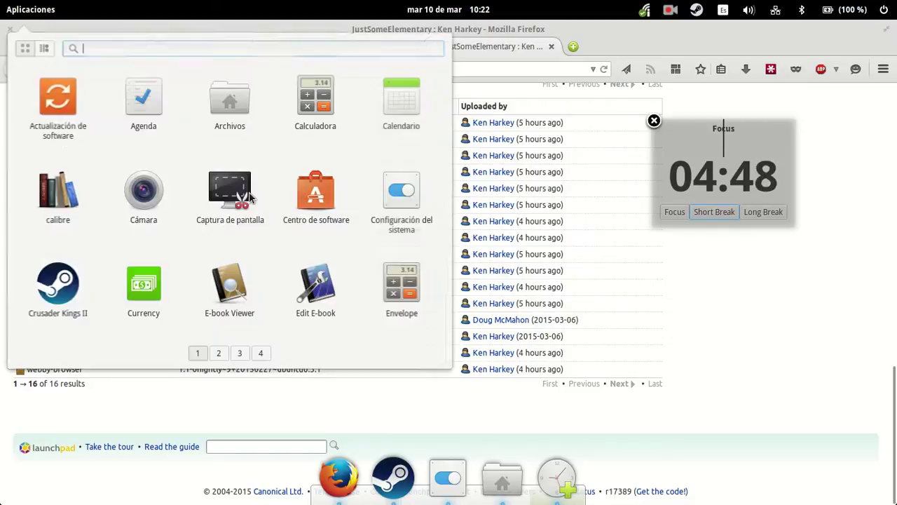
pyautogui.write('f')
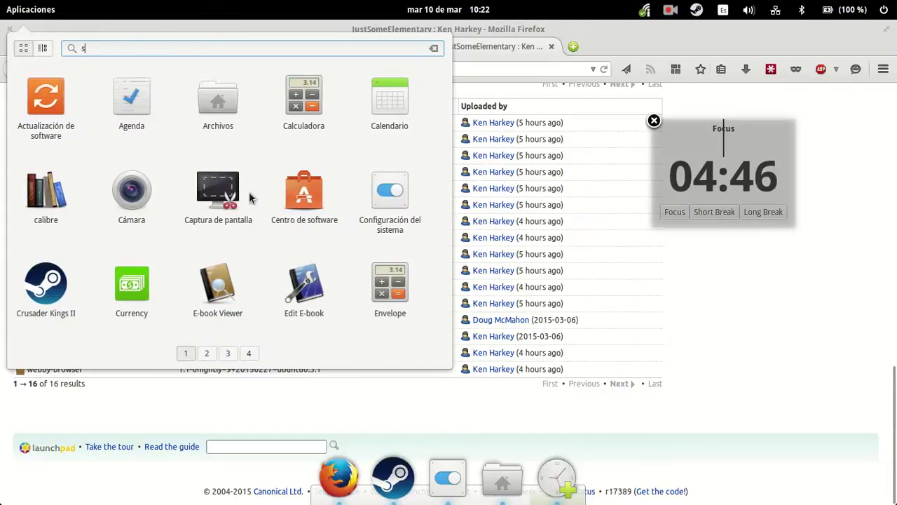
pyautogui.press('BackSpace')
pyautogui.write('sudo')
pyautogui.press('BackSpace')
pyautogui.press('BackSpace')
pyautogui.press('BackSpace')
pyautogui.press('BackSpace')
pyautogui.write('fot')
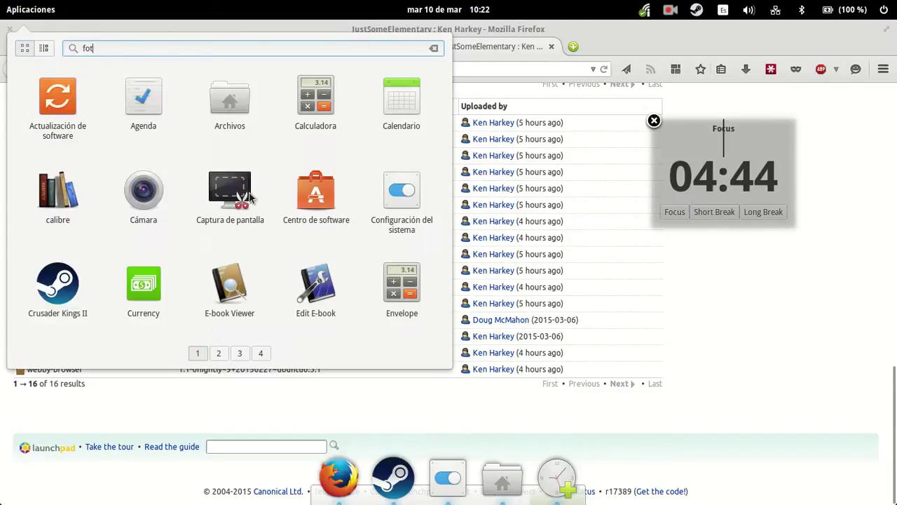
pyautogui.write('os')
pyautogui.press('Return')
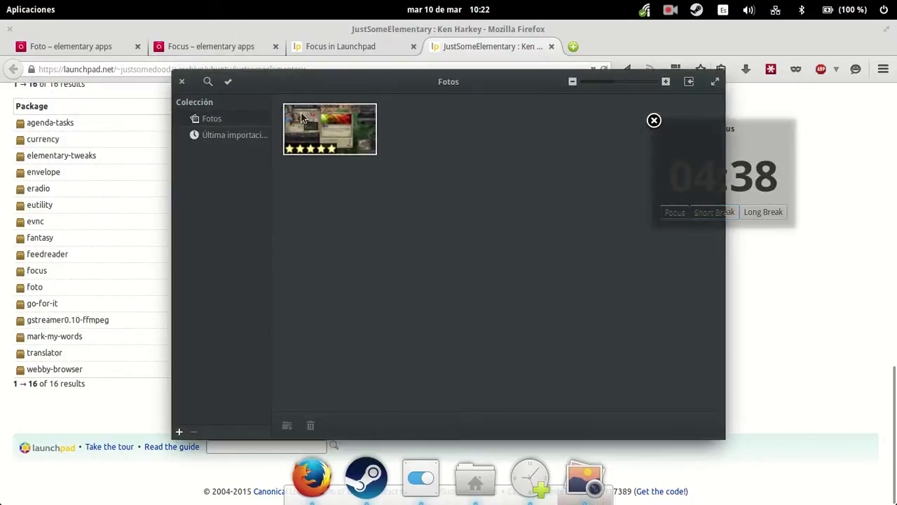
# - Delete the only library photo and open the import file chooser via Examinar
pyautogui.click(345, 138)
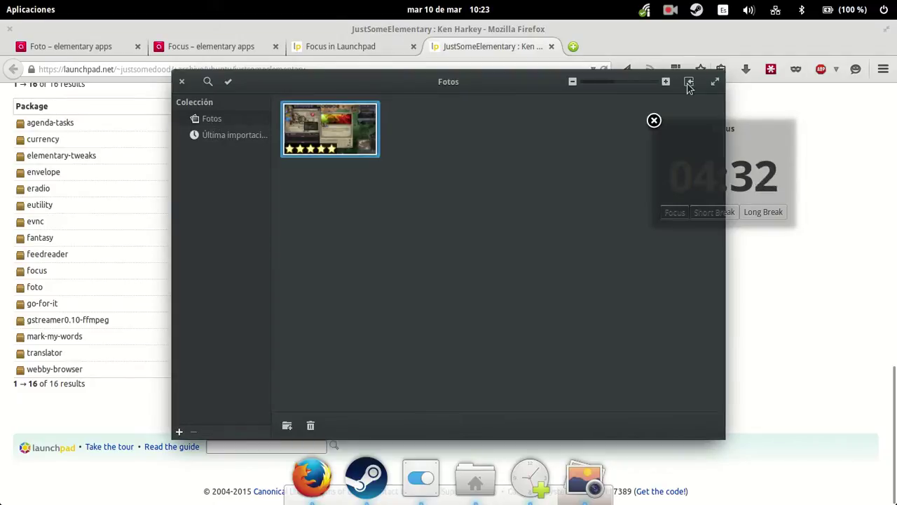
pyautogui.press('Delete')
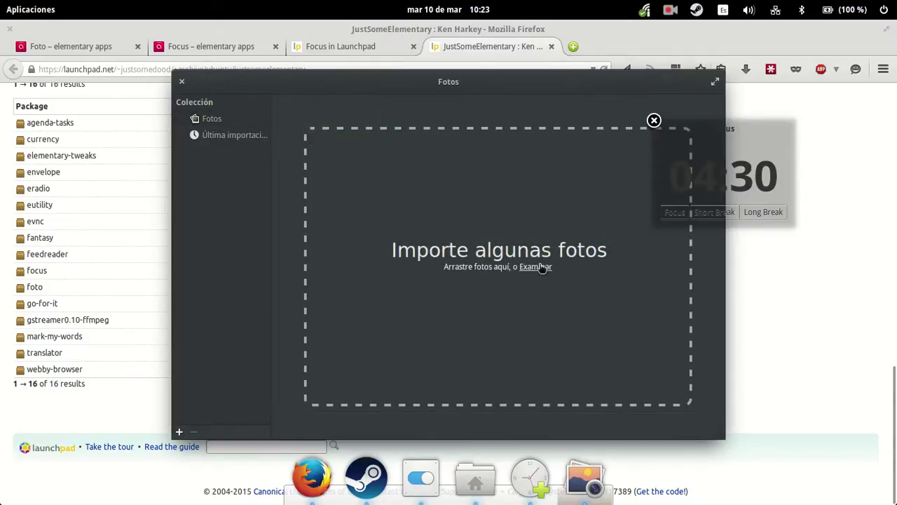
pyautogui.click(537, 267)
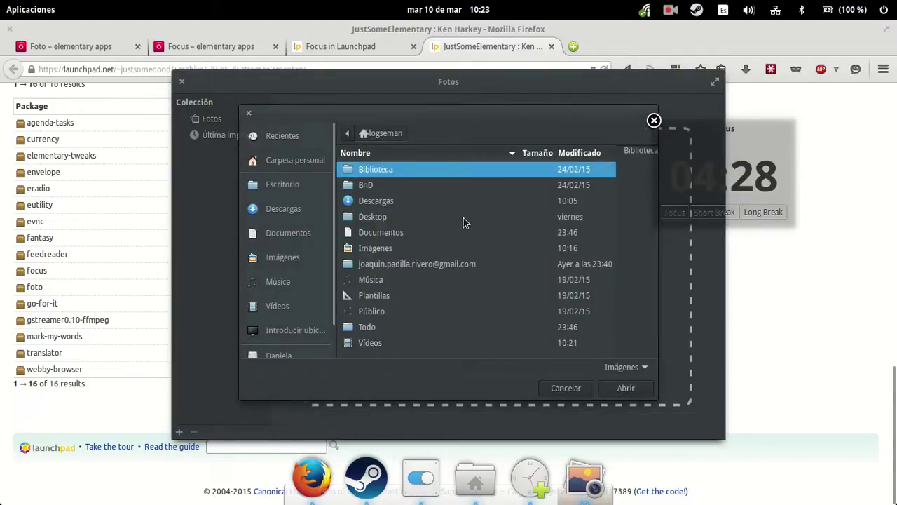
# - In Imágenes, preview the Captura de pantalla files and import the second screenshot
pyautogui.doubleClick(405, 249)
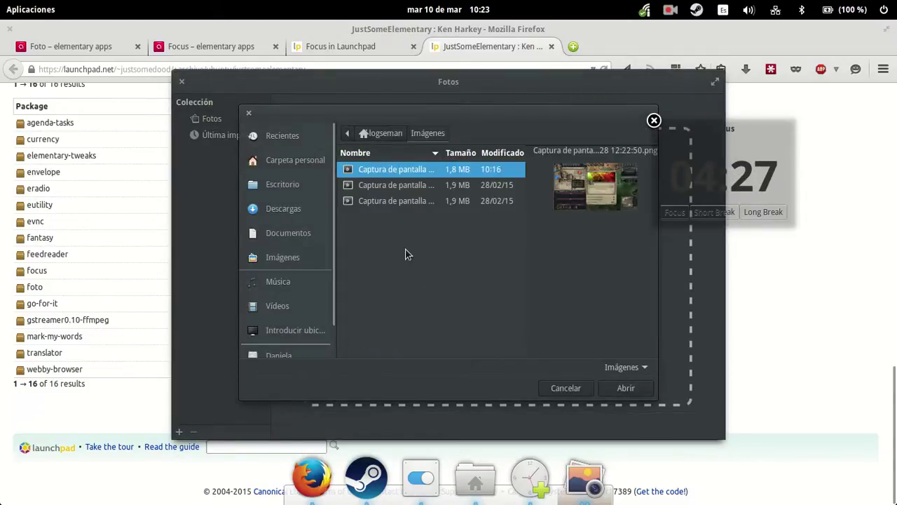
pyautogui.click(424, 188)
pyautogui.click(423, 201)
pyautogui.press('Up')
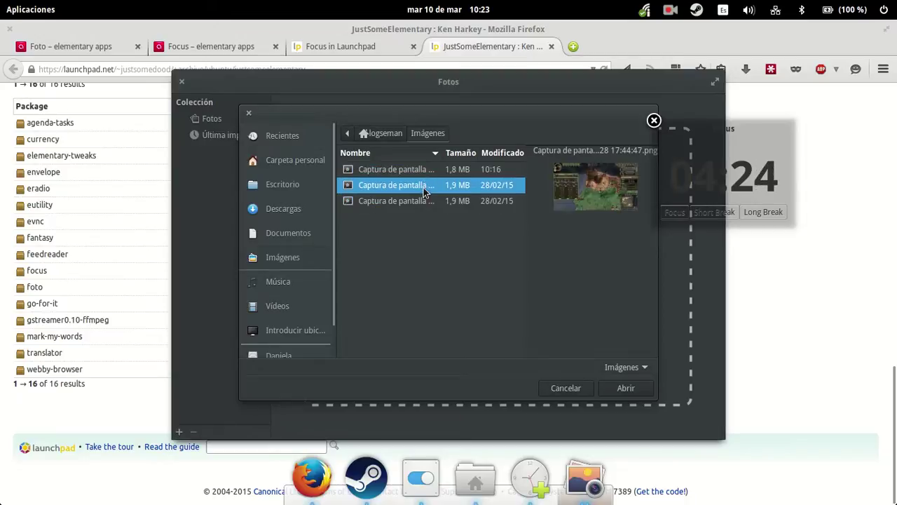
pyautogui.click(417, 202)
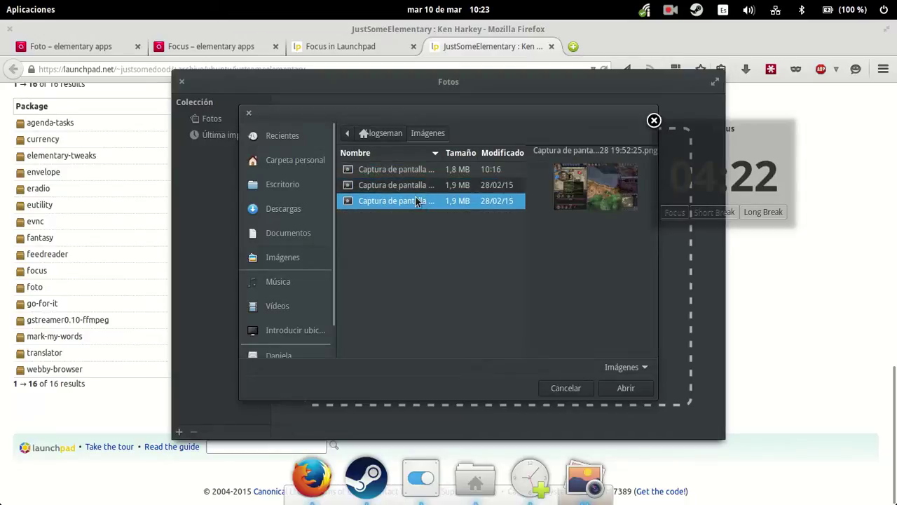
pyautogui.press('Up')
pyautogui.click(413, 203)
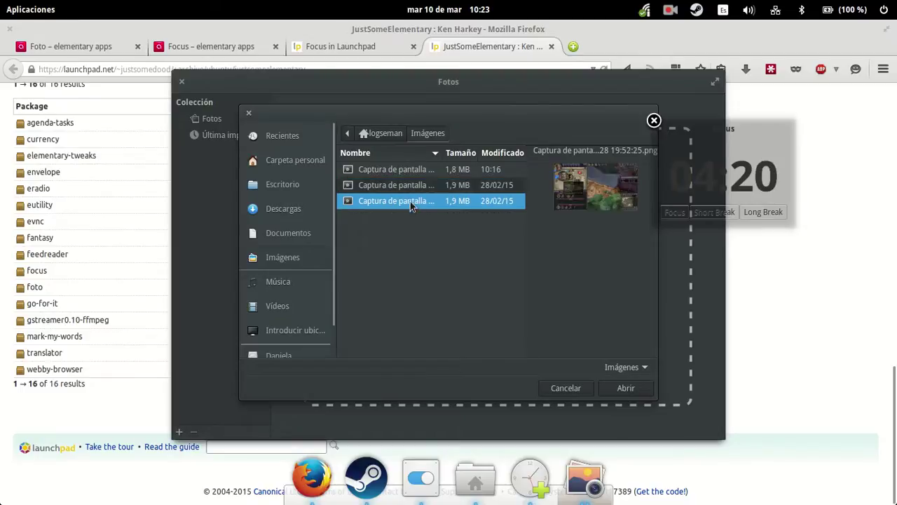
pyautogui.click(405, 188)
pyautogui.click(624, 390)
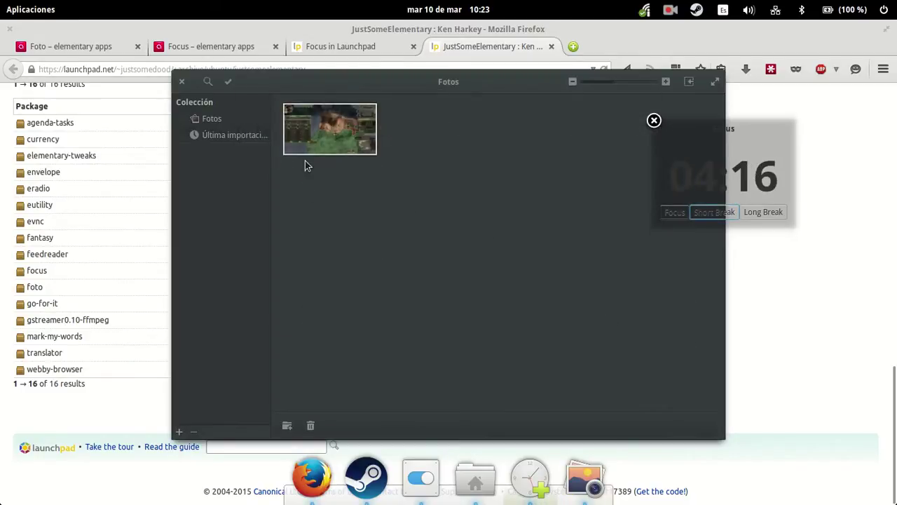
pyautogui.doubleClick(342, 145)
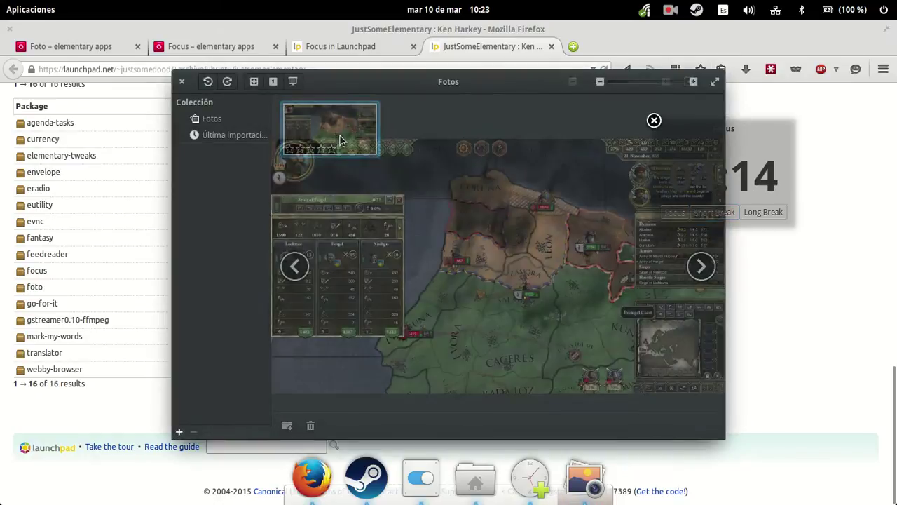
pyautogui.doubleClick(346, 150)
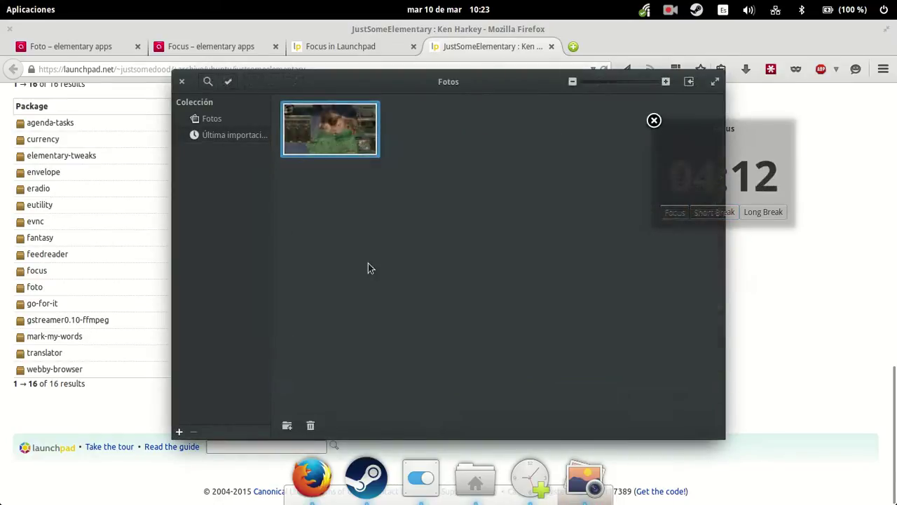
pyautogui.click(212, 119)
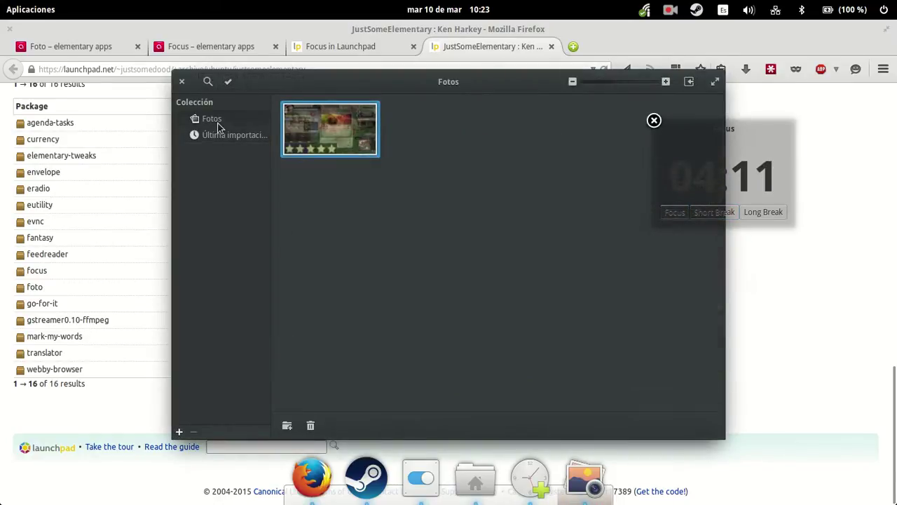
pyautogui.click(321, 125)
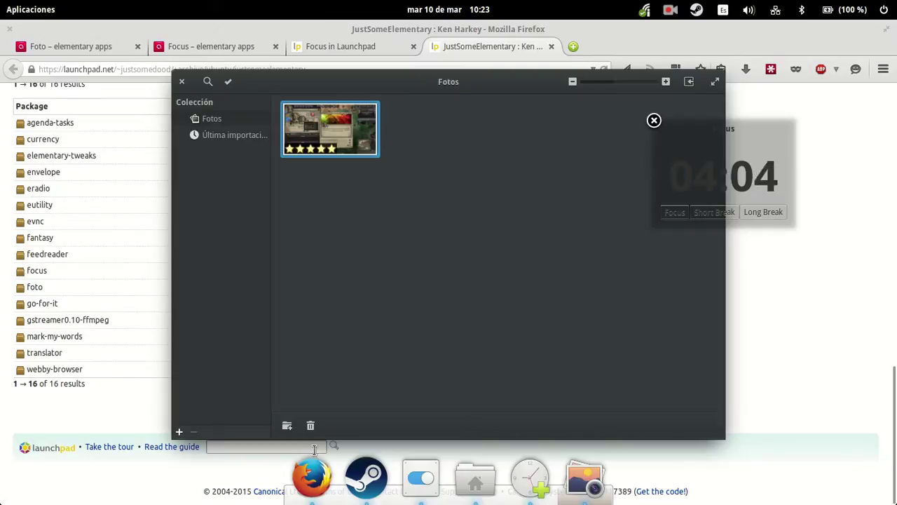
pyautogui.keyDown('ctrl'); pyautogui.click(330, 128); pyautogui.keyUp('ctrl')
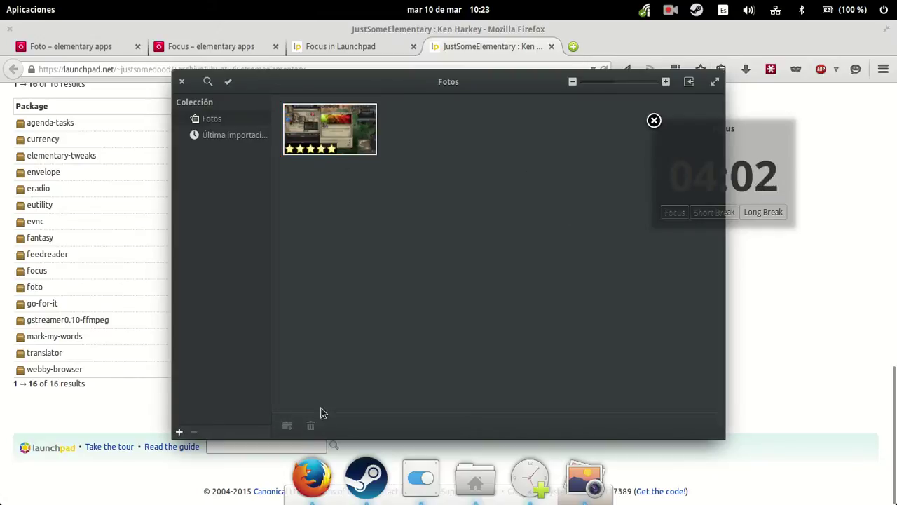
pyautogui.click(316, 140)
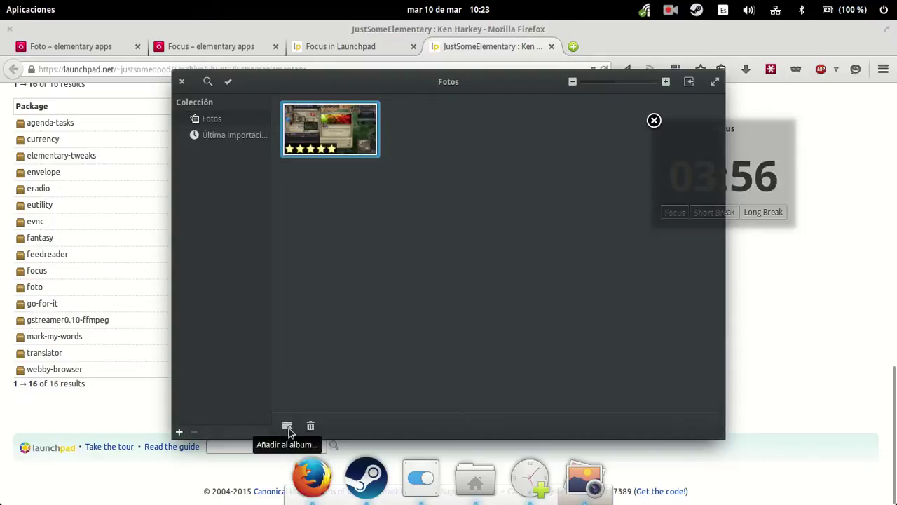
pyautogui.click(179, 433)
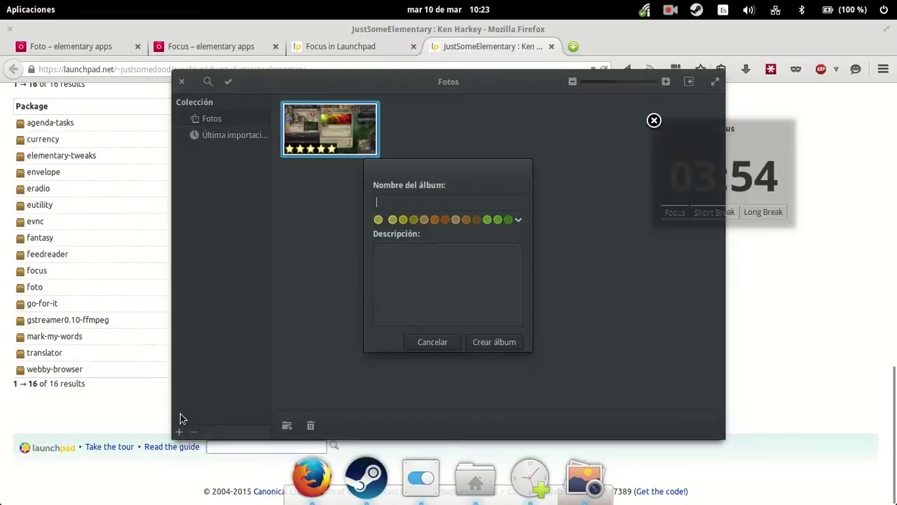
pyautogui.click(433, 343)
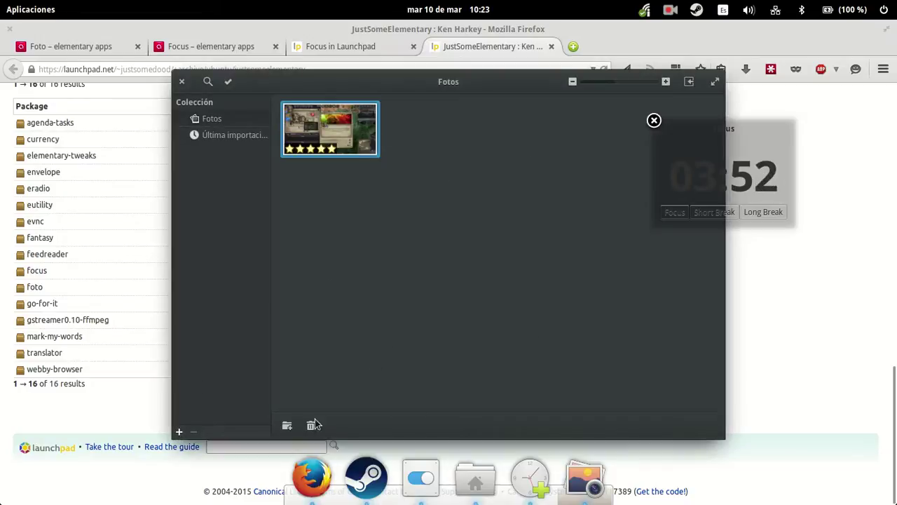
pyautogui.click(287, 426)
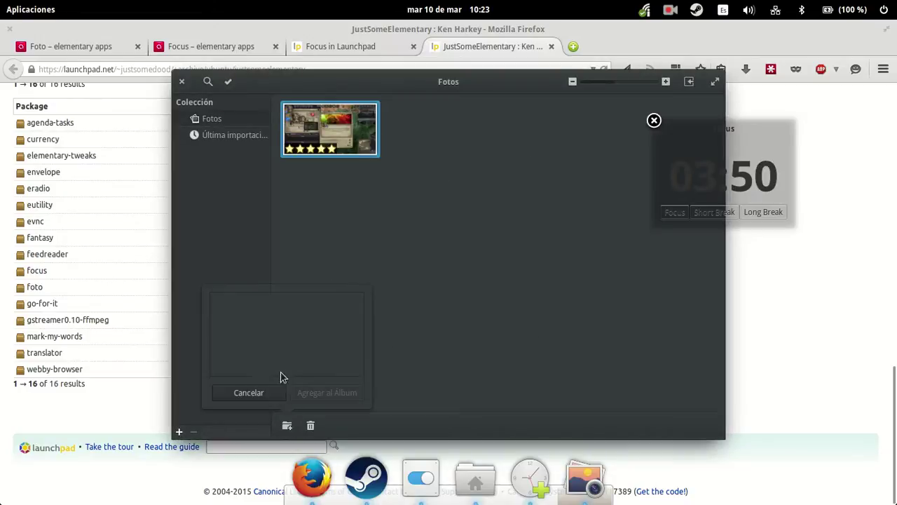
pyautogui.click(256, 393)
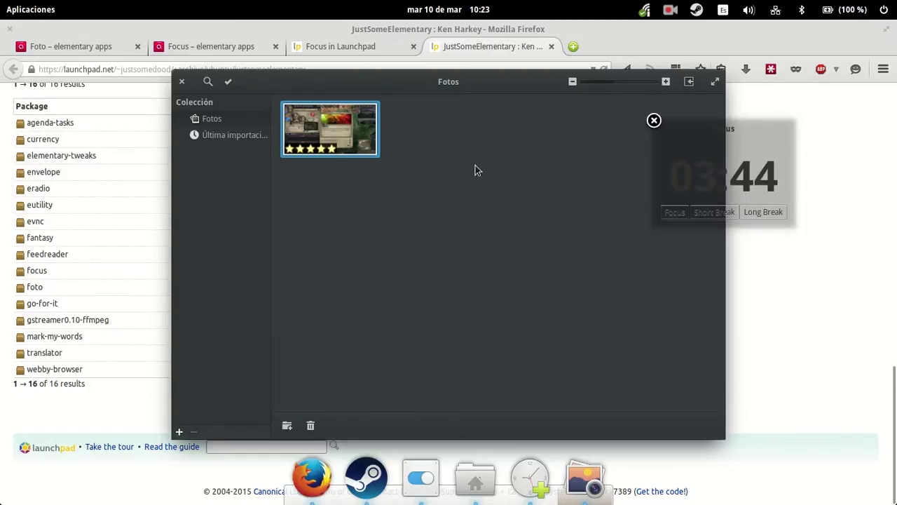
pyautogui.click(231, 136)
pyautogui.click(211, 118)
pyautogui.click(231, 134)
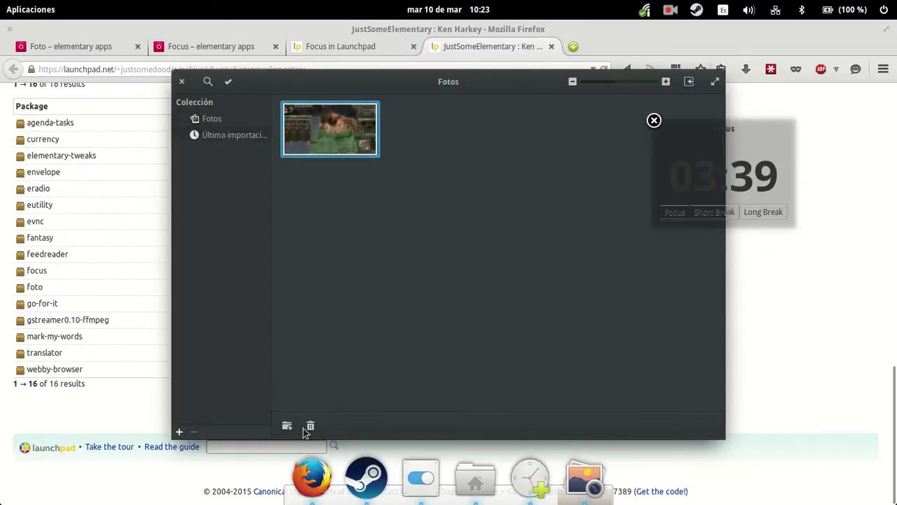
pyautogui.click(328, 218)
pyautogui.moveTo(330, 129)
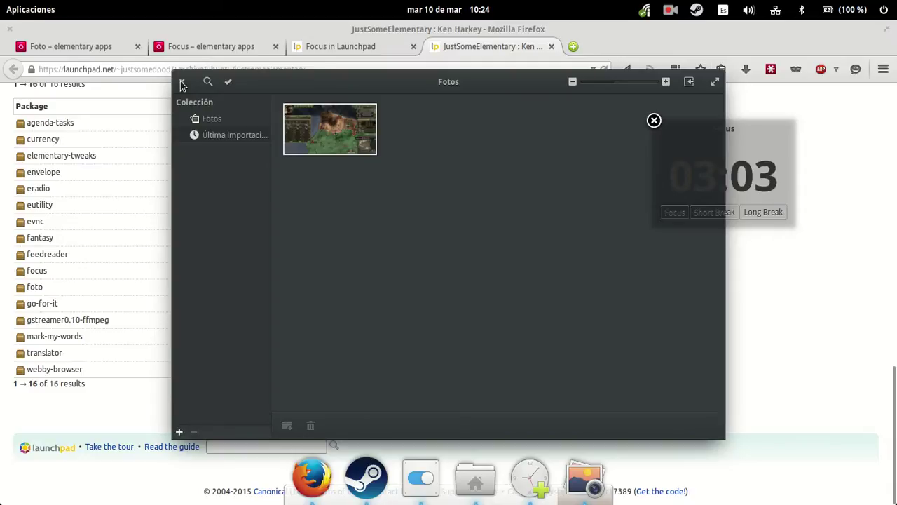
# - Close Foto, show the Foto elementary apps page, park the timer top-right, and reopen Fotos
pyautogui.click(181, 83)
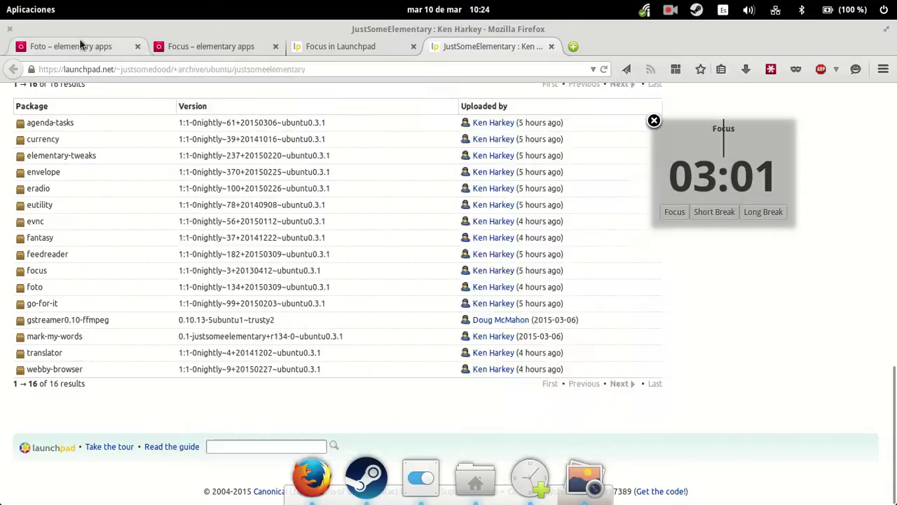
pyautogui.click(56, 46)
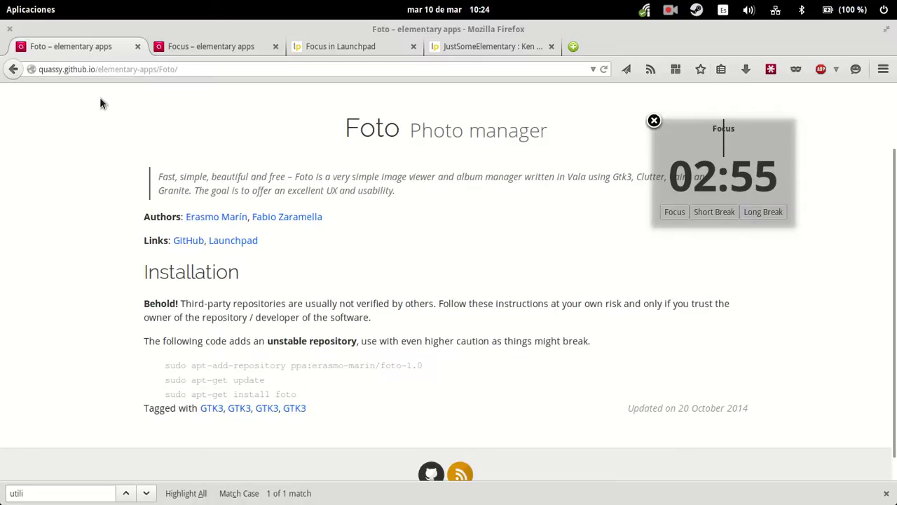
pyautogui.moveTo(696, 134)
pyautogui.mouseDown()
pyautogui.moveTo(811, 103)
pyautogui.moveTo(802, 108)
pyautogui.mouseUp()
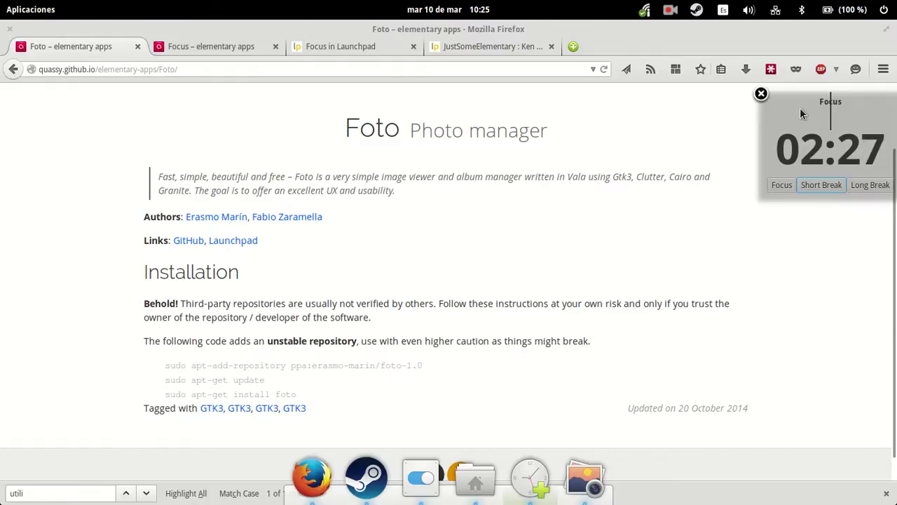
pyautogui.click(584, 483)
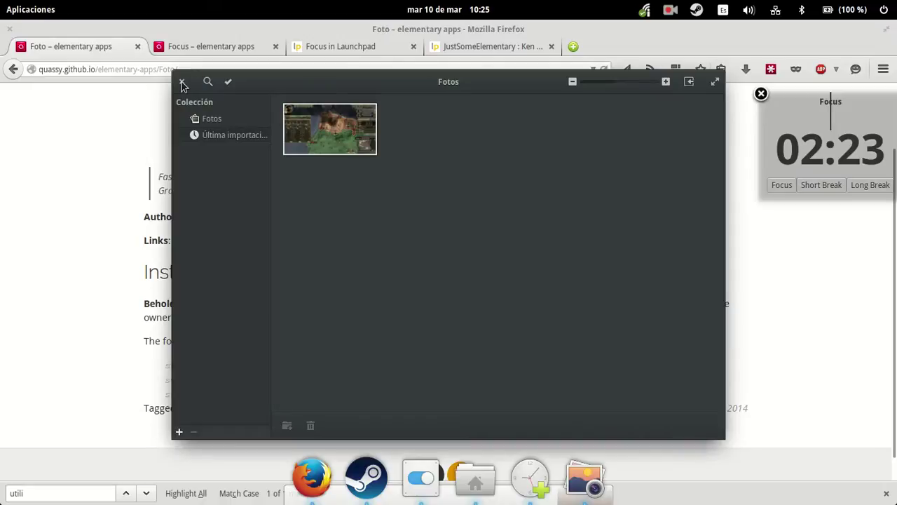
# - Close Fotos, revisit Focus in Launchpad, return to JustSomeElementary, and open the recorder options
pyautogui.click(182, 81)
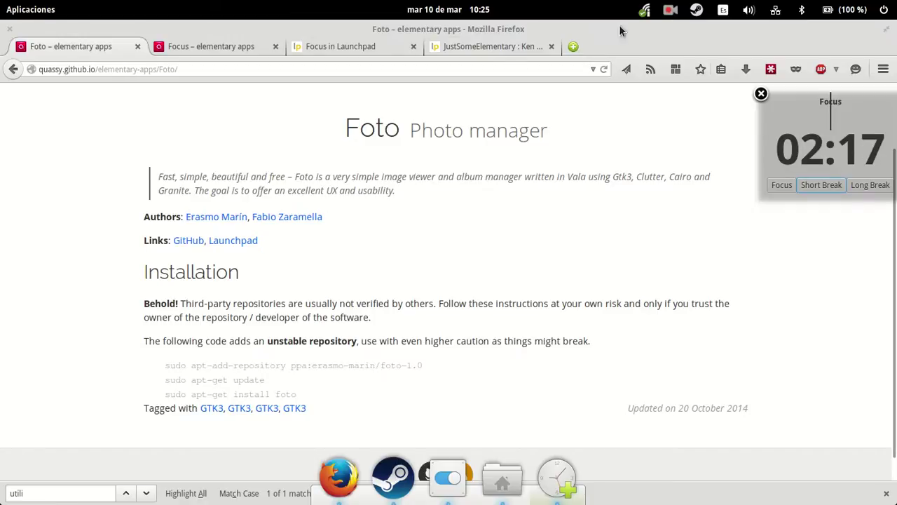
pyautogui.click(372, 49)
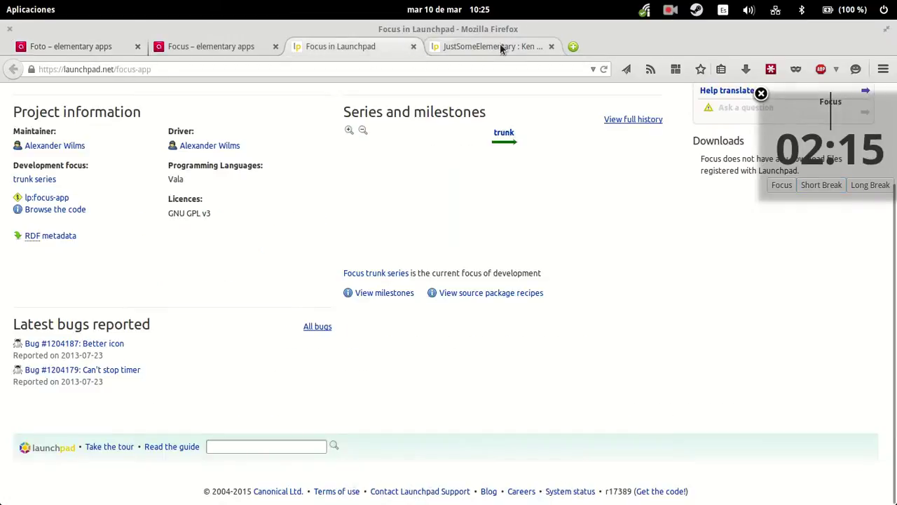
pyautogui.click(501, 49)
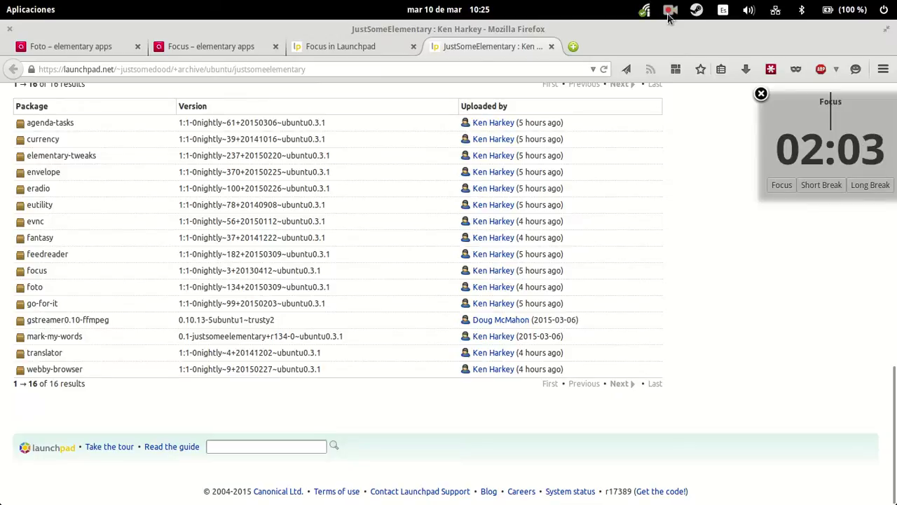
pyautogui.click(669, 13)
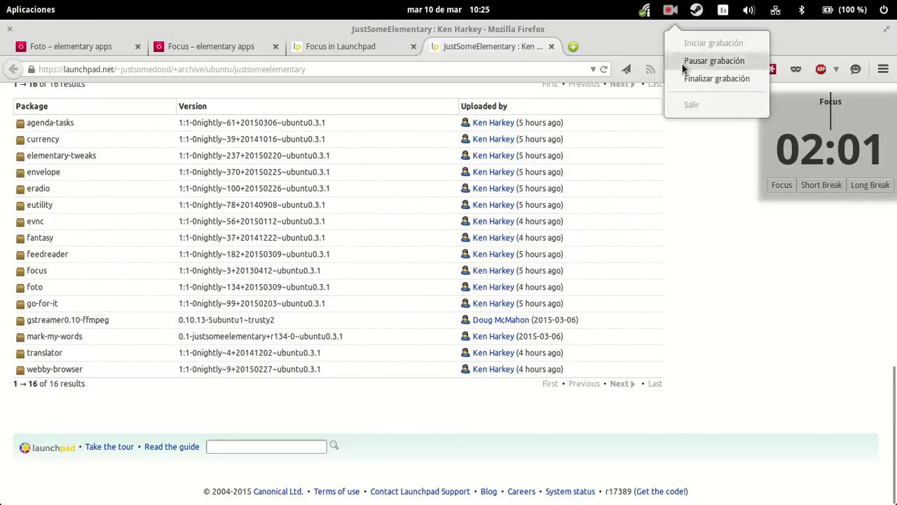